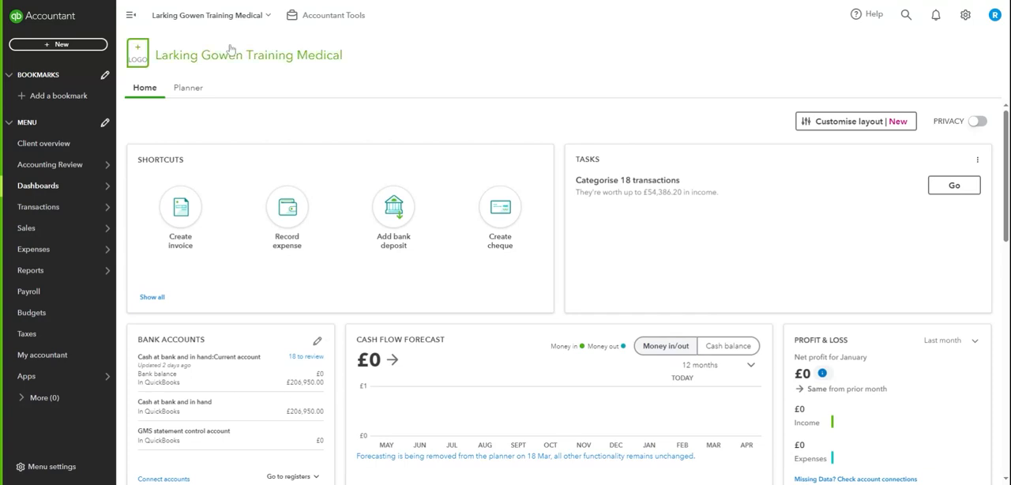
{"action": "left_click", "coordinate": [76, 45]}
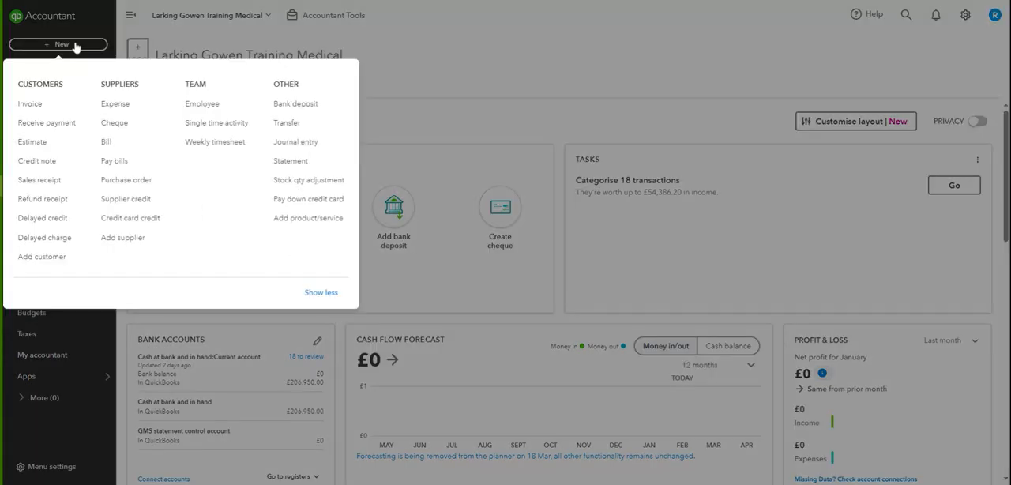
{"action": "left_click", "coordinate": [299, 150]}
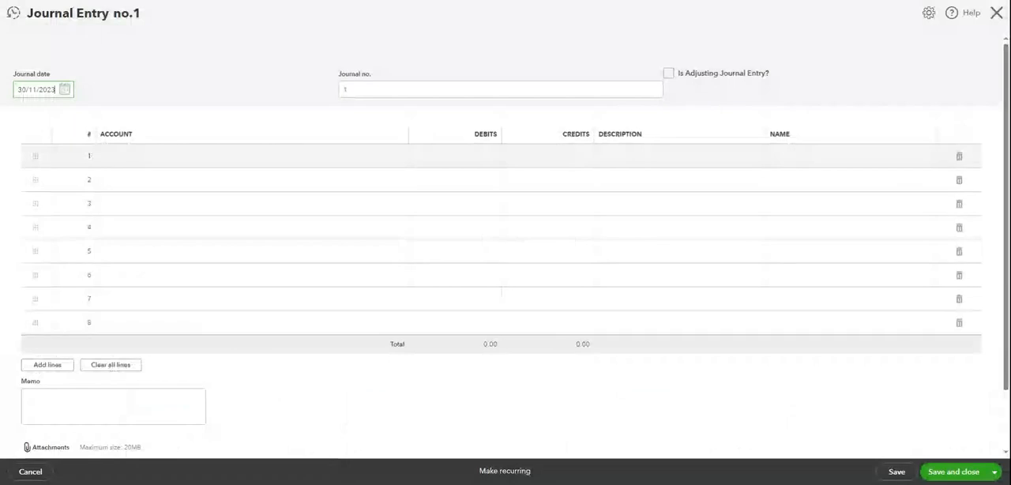
{"action": "left_click", "coordinate": [501, 89]}
{"action": "type", "text": "GMS "}
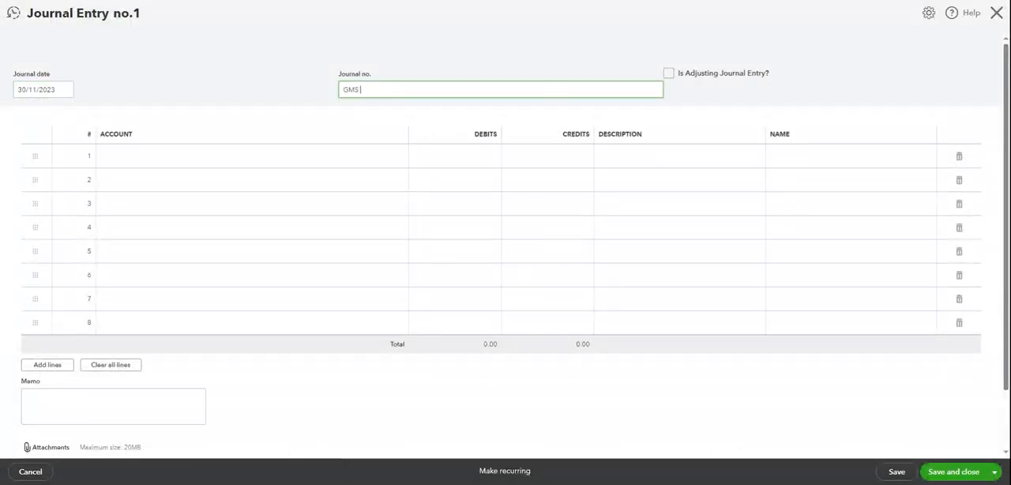
{"action": "type", "text": "Feb"}
{"action": "left_click", "coordinate": [311, 155]}
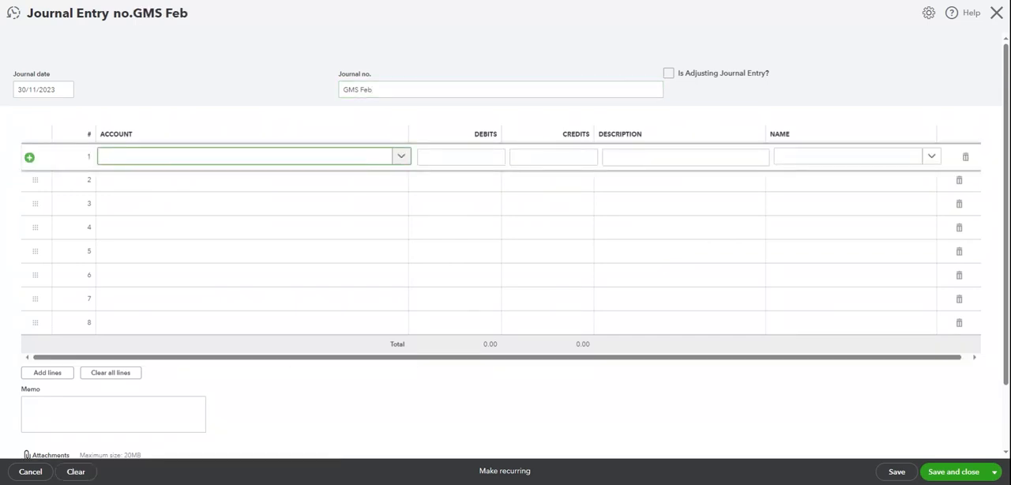
{"action": "left_click", "coordinate": [401, 156]}
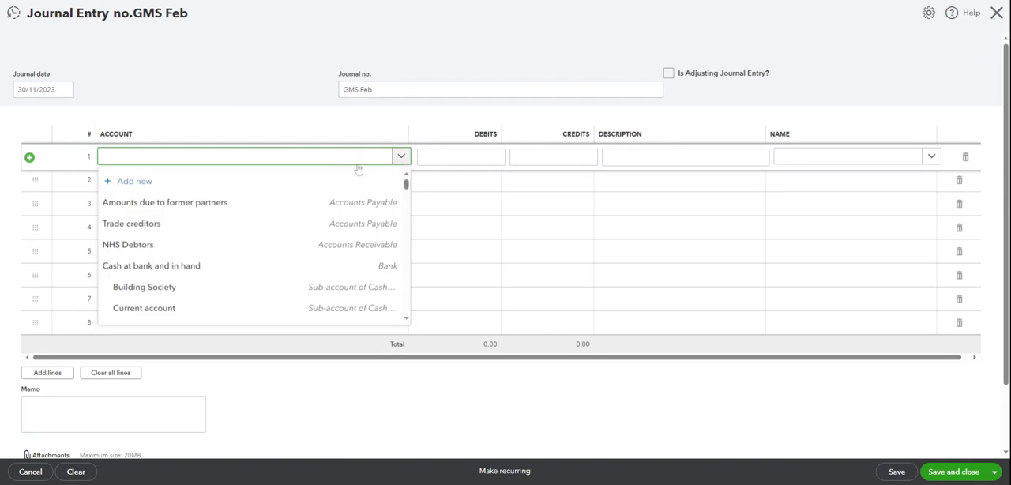
{"action": "left_click", "coordinate": [356, 135]}
{"action": "left_click", "coordinate": [545, 157]}
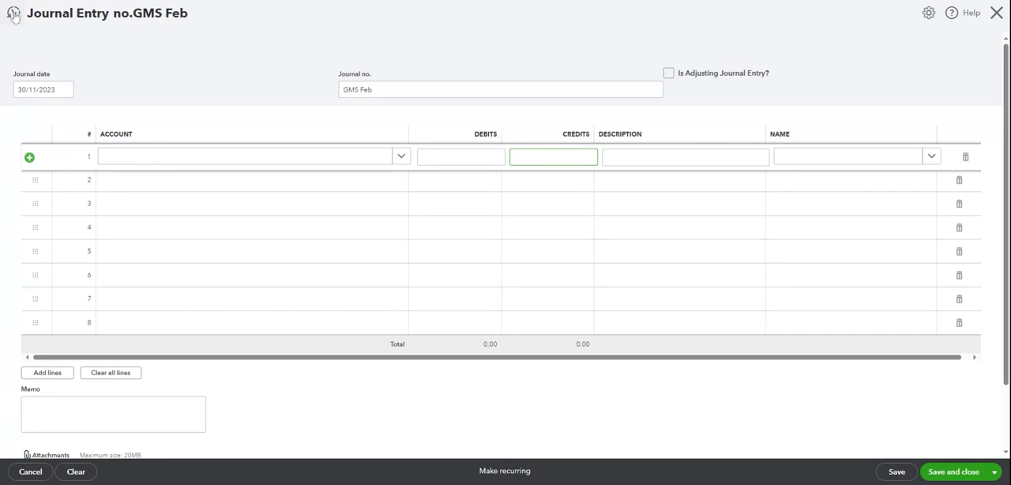
- Open the recent November GMS Stat journal, discarding the unsaved new entry, and review its income, levy and superannuation lines
{"action": "left_click", "coordinate": [13, 14]}
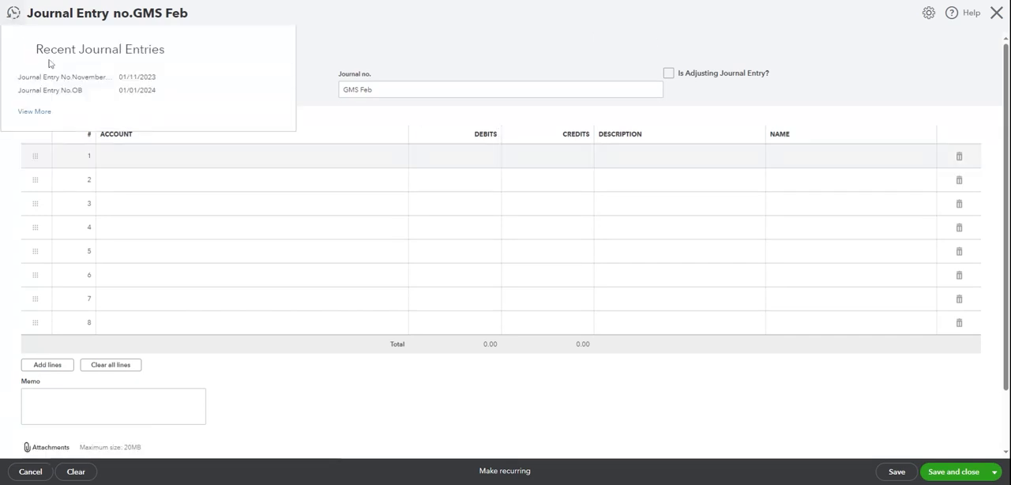
{"action": "left_click", "coordinate": [47, 82]}
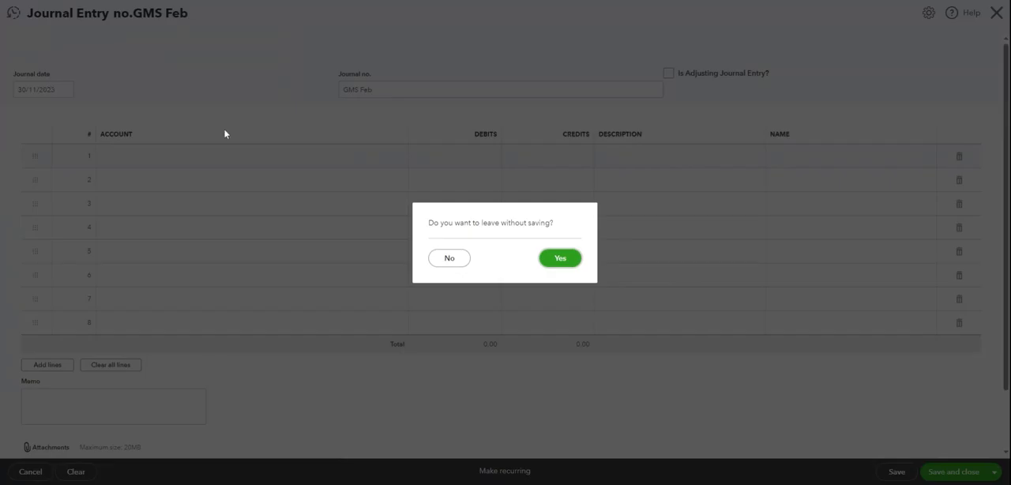
{"action": "left_click", "coordinate": [568, 264]}
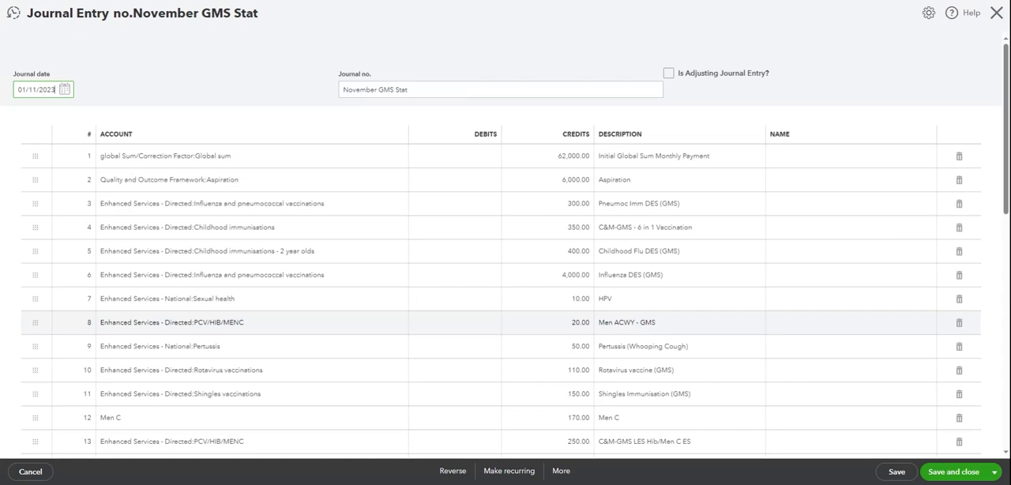
{"action": "left_click_drag", "start_coordinate": [1005, 177], "coordinate": [1006, 341]}
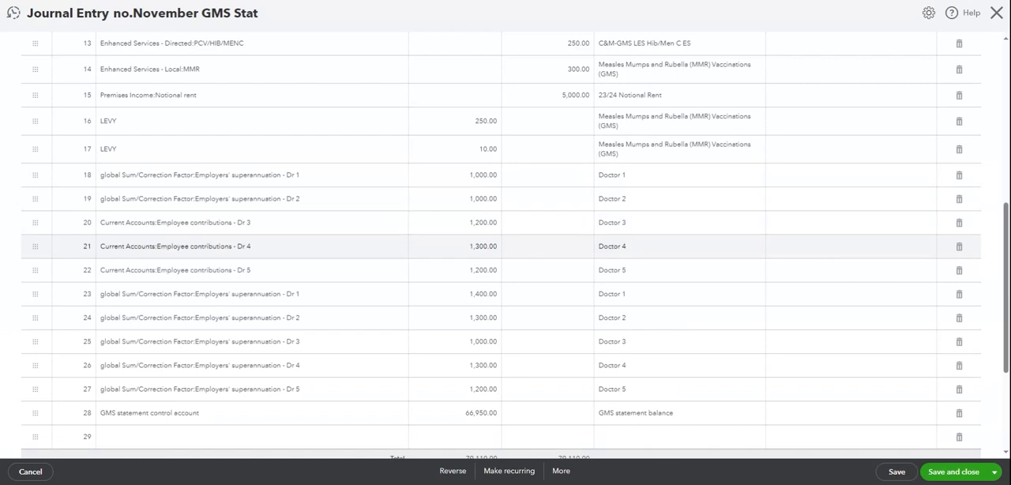
{"action": "left_click_drag", "start_coordinate": [1006, 267], "coordinate": [999, 166]}
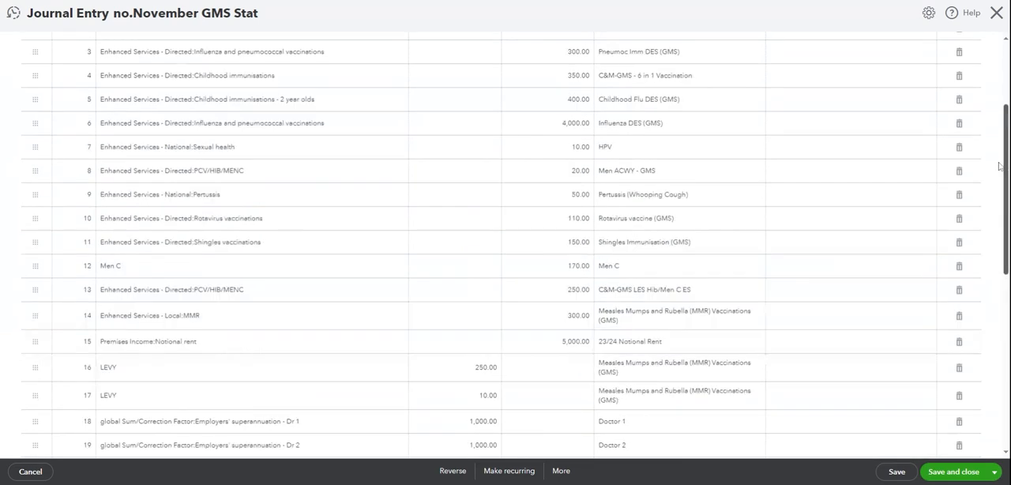
{"action": "scroll", "coordinate": [999, 166], "scroll_direction": "up", "scroll_amount": 3}
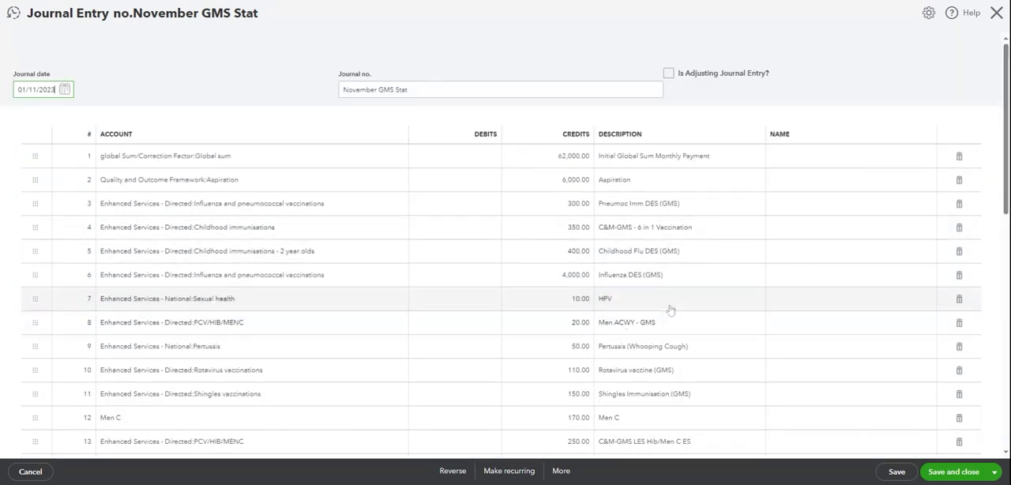
{"action": "scroll", "coordinate": [1006, 150], "scroll_direction": "down", "scroll_amount": 5}
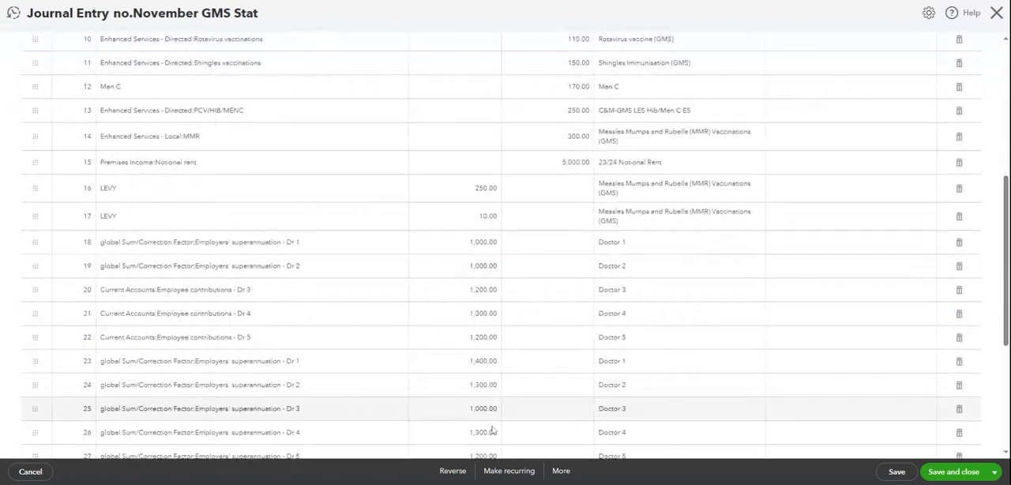
{"action": "left_click", "coordinate": [509, 471]}
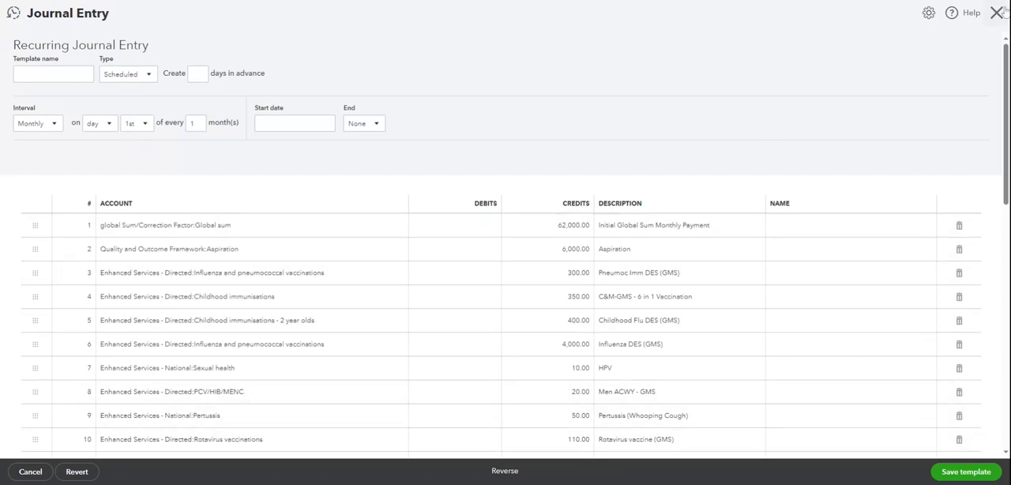
{"action": "left_click", "coordinate": [996, 13]}
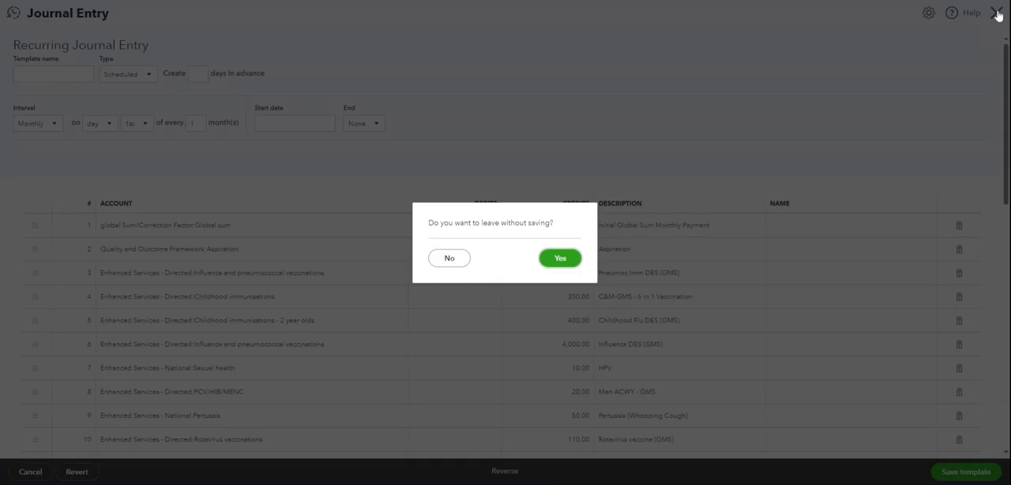
{"action": "left_click", "coordinate": [559, 258]}
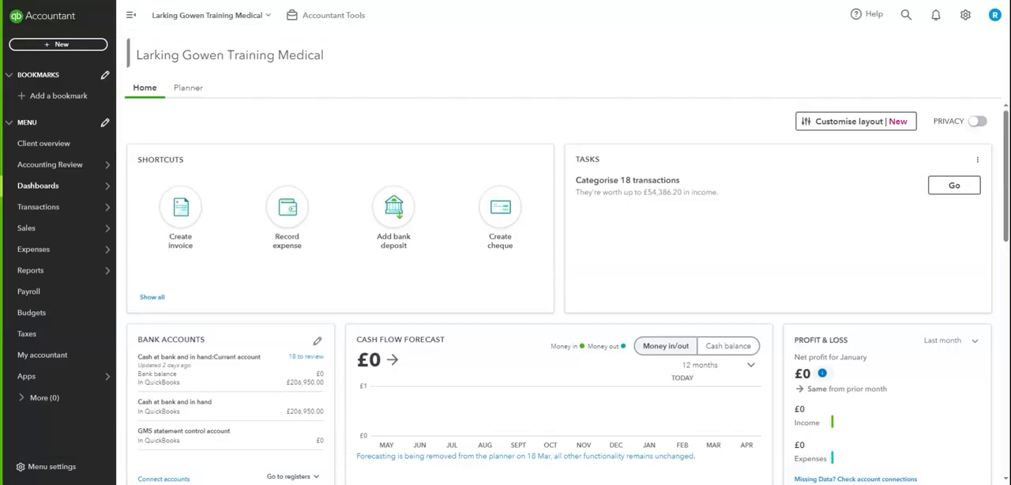
- Start a new journal entry, open the recent November GMS Stat journal from it, and make a copy of that journal
{"action": "left_click", "coordinate": [56, 45]}
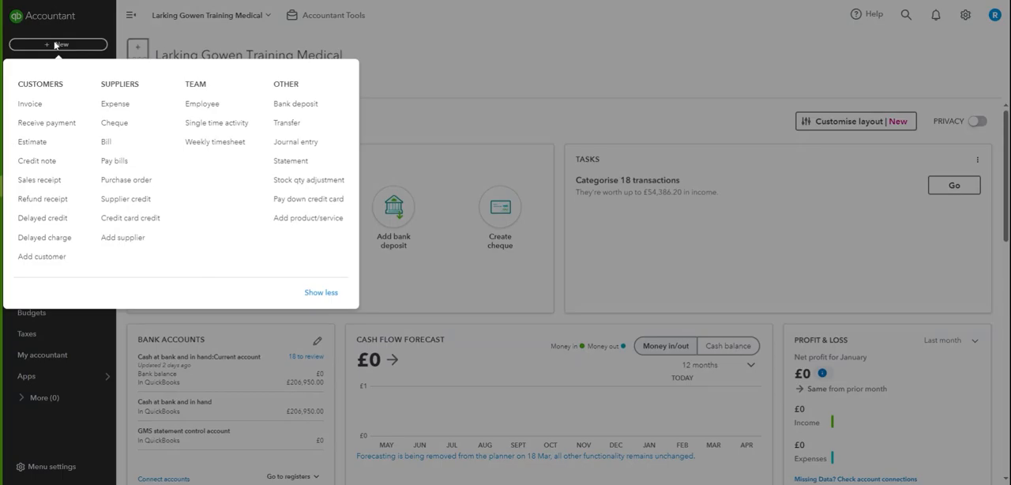
{"action": "left_click", "coordinate": [295, 149]}
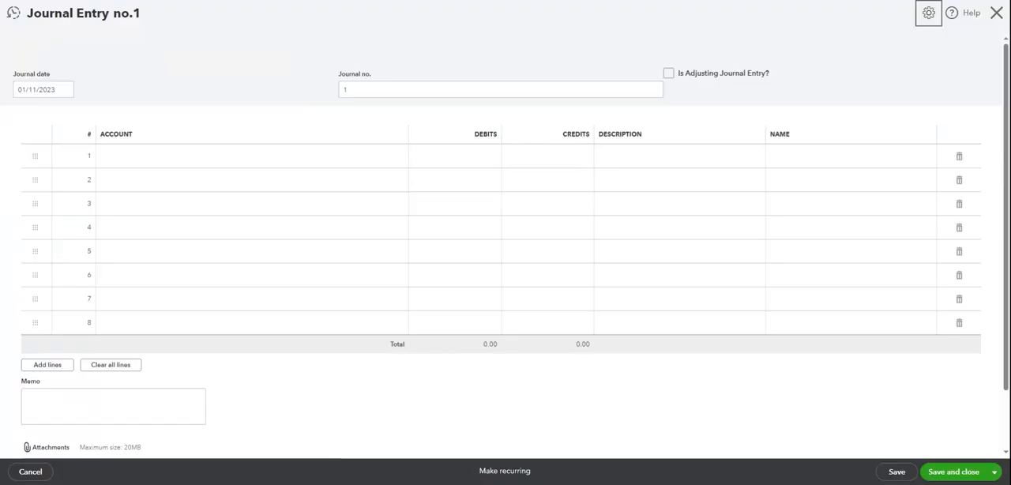
{"action": "left_click", "coordinate": [14, 13]}
{"action": "left_click", "coordinate": [82, 81]}
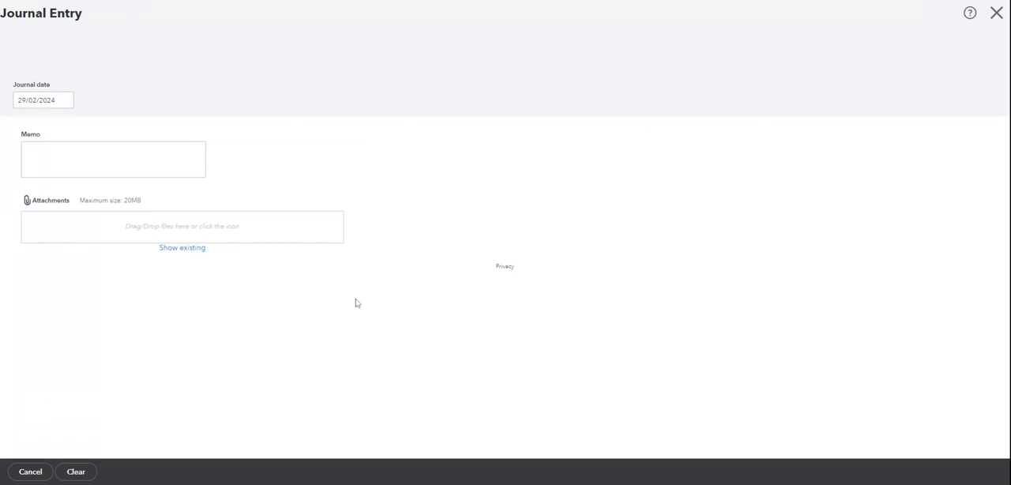
{"action": "left_click", "coordinate": [560, 471]}
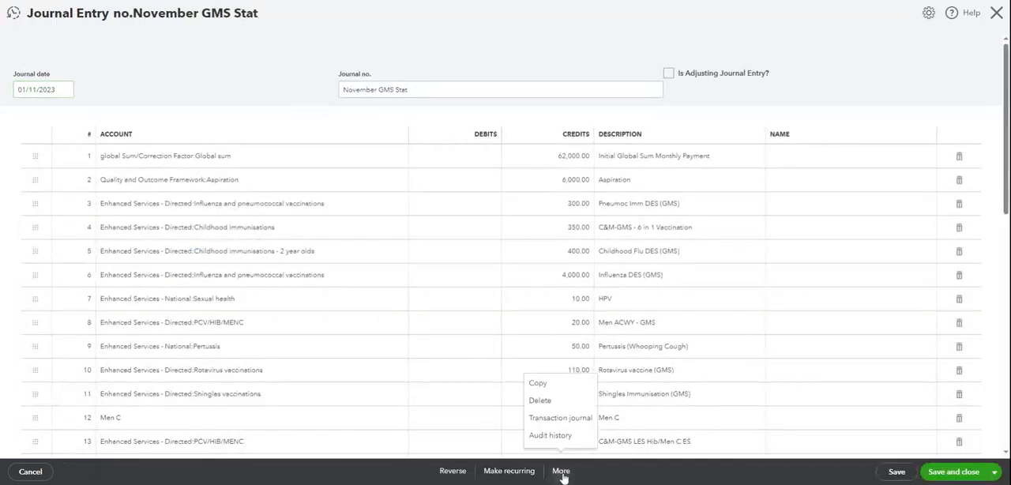
{"action": "left_click", "coordinate": [555, 390]}
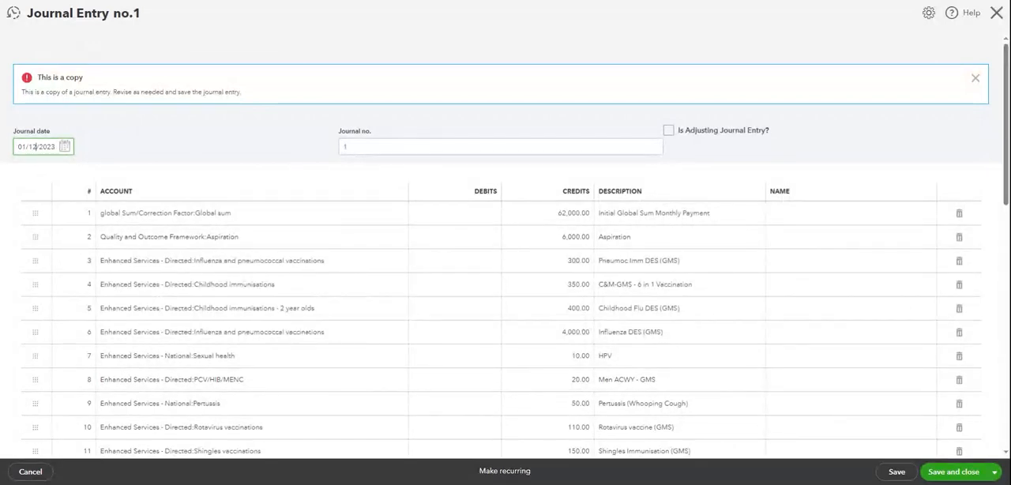
- Date the copied journal 01/12/2023, set its journal number to GMS December, and save and close it
{"action": "left_click", "coordinate": [399, 145]}
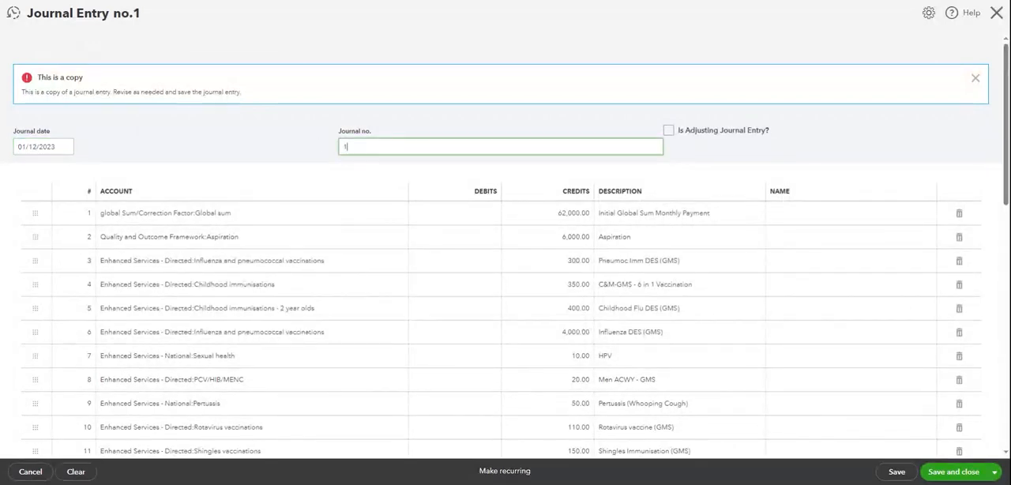
{"action": "type", "text": "GMS December"}
{"action": "left_click_drag", "start_coordinate": [1006, 136], "coordinate": [1006, 195]}
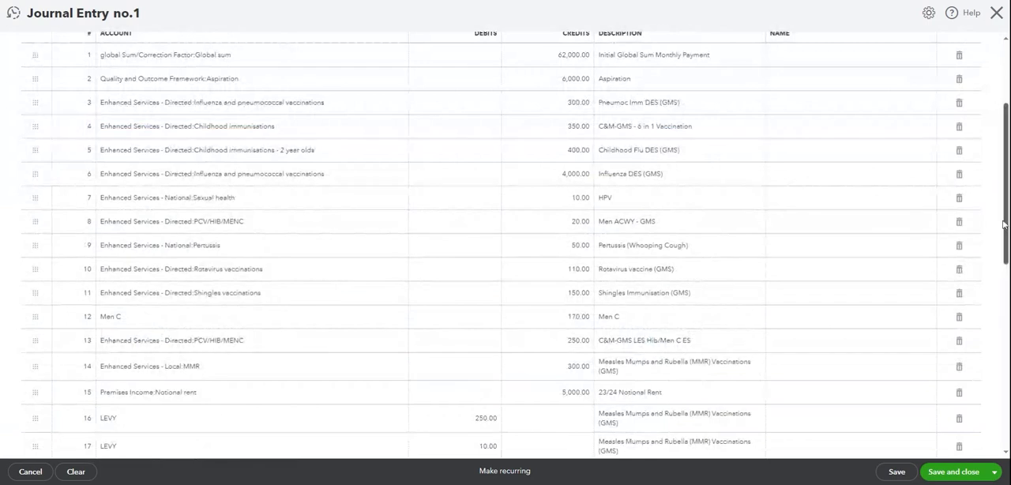
{"action": "left_click_drag", "start_coordinate": [1007, 227], "coordinate": [1007, 414]}
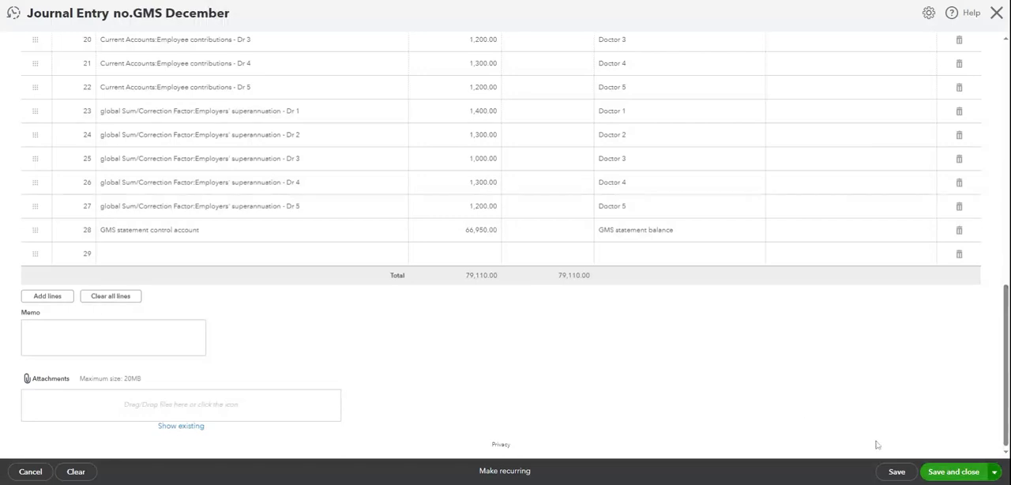
{"action": "left_click", "coordinate": [973, 477]}
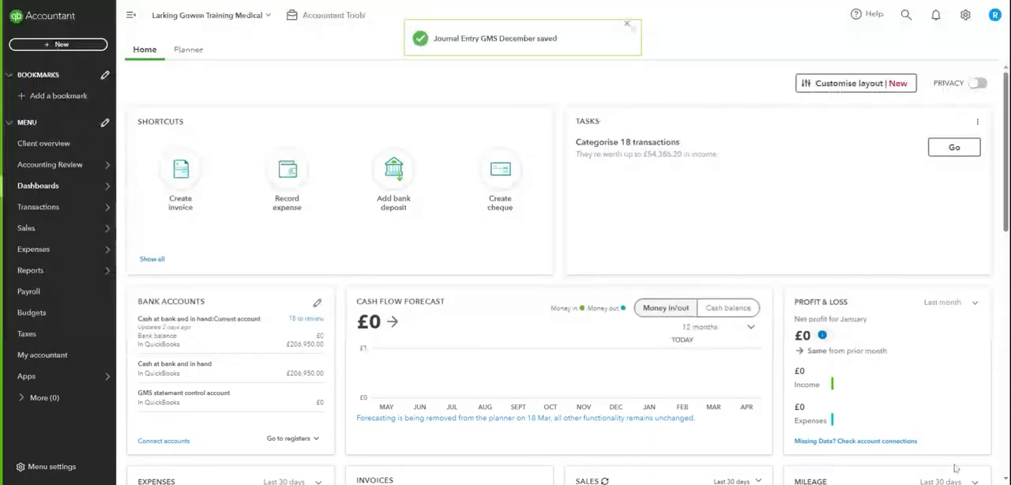
- Open the bank transactions awaiting review for the current account and widen the date column to show full dates
{"action": "mouse_move", "coordinate": [59, 210]}
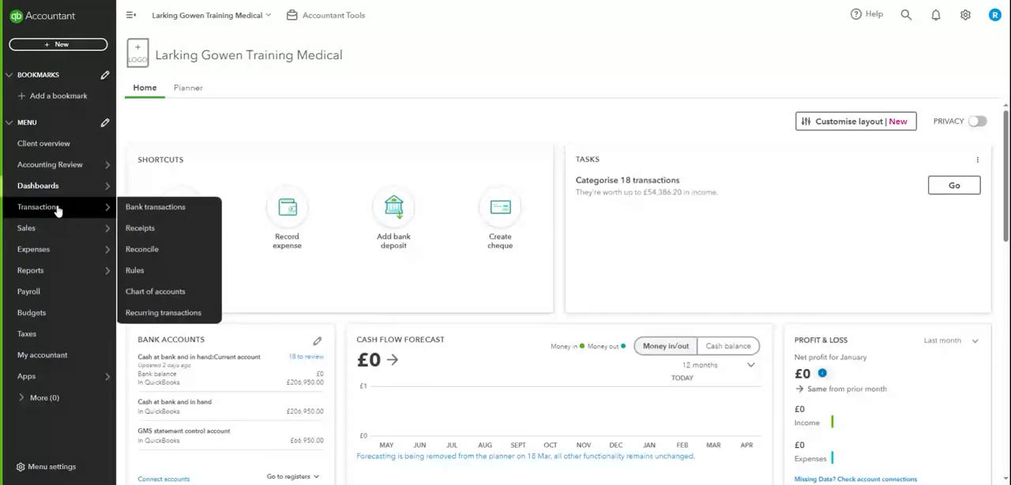
{"action": "left_click", "coordinate": [172, 215]}
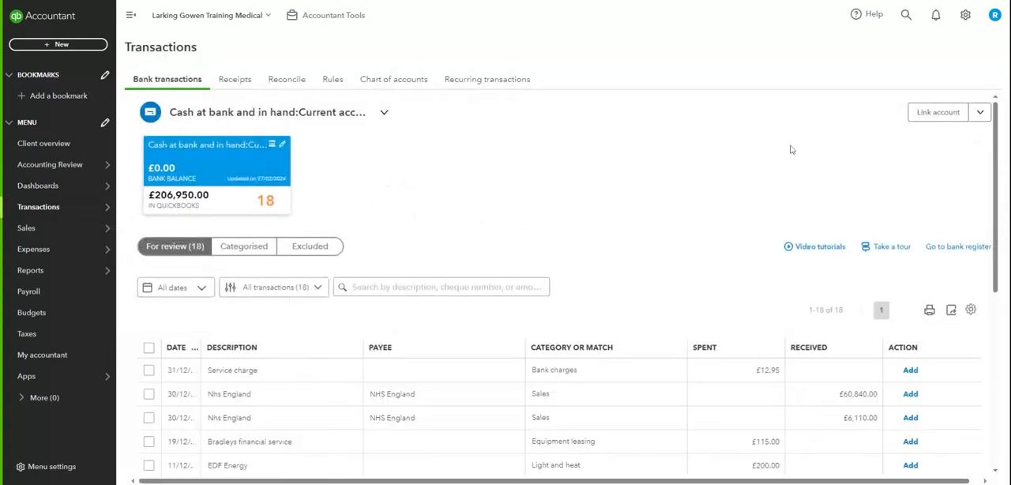
{"action": "scroll", "coordinate": [999, 234], "scroll_direction": "down", "scroll_amount": 2}
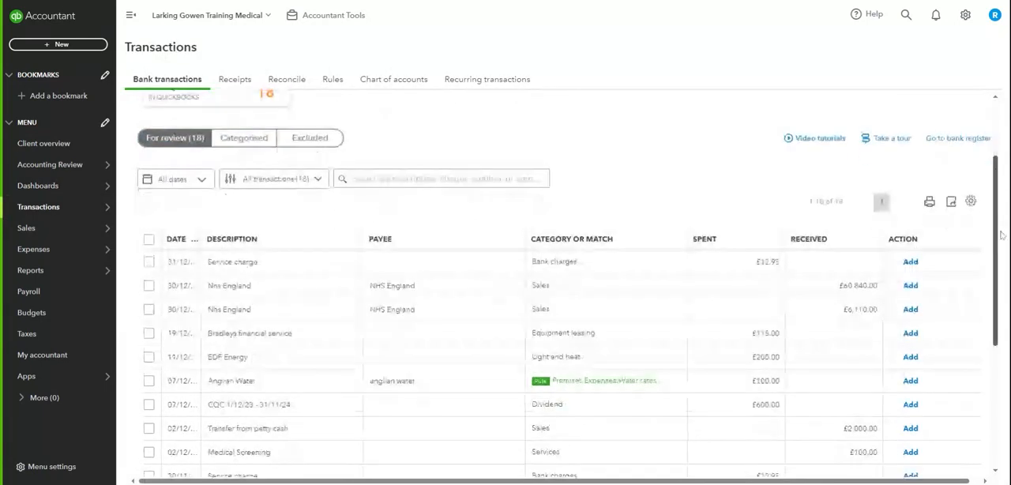
{"action": "scroll", "coordinate": [1000, 235], "scroll_direction": "down", "scroll_amount": 1}
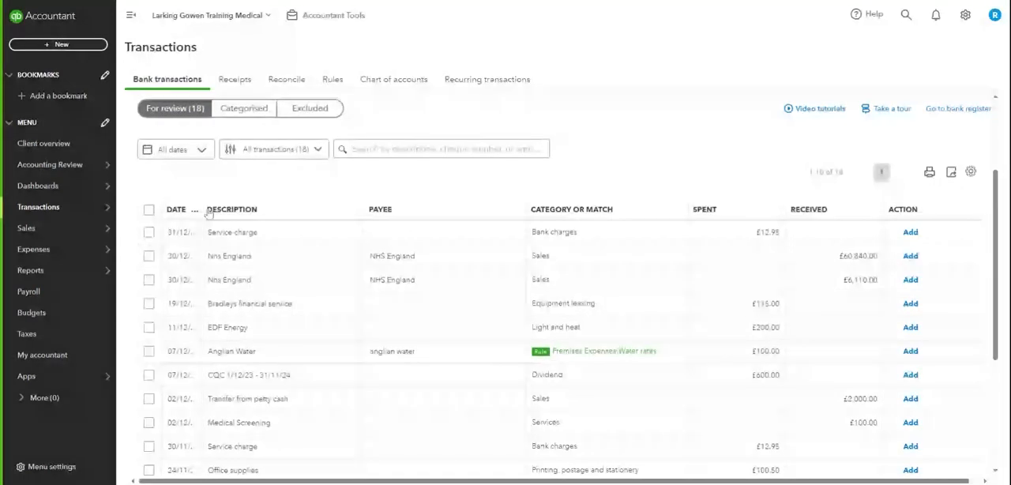
{"action": "left_click_drag", "start_coordinate": [207, 210], "coordinate": [244, 210]}
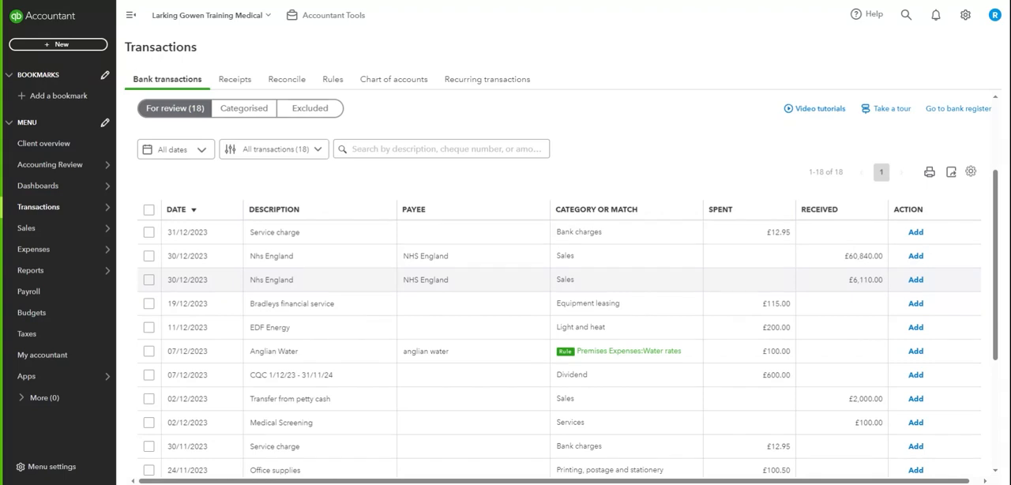
- Start a bank rule from the £60,840.00 NHS England receipt dated 30/12/2023 and name it GMS Income
{"action": "left_click", "coordinate": [270, 261]}
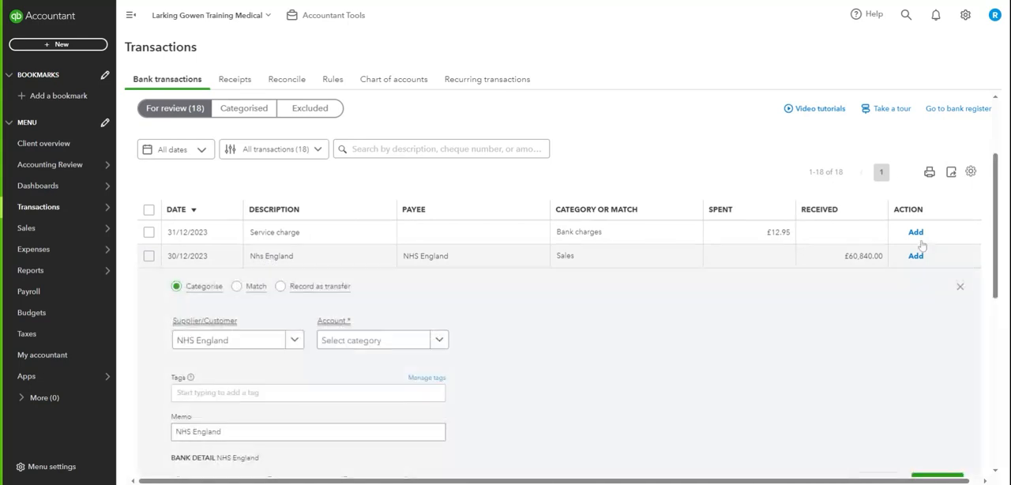
{"action": "left_click_drag", "start_coordinate": [996, 209], "coordinate": [998, 221]}
{"action": "scroll", "coordinate": [418, 411], "scroll_direction": "down", "scroll_amount": 1}
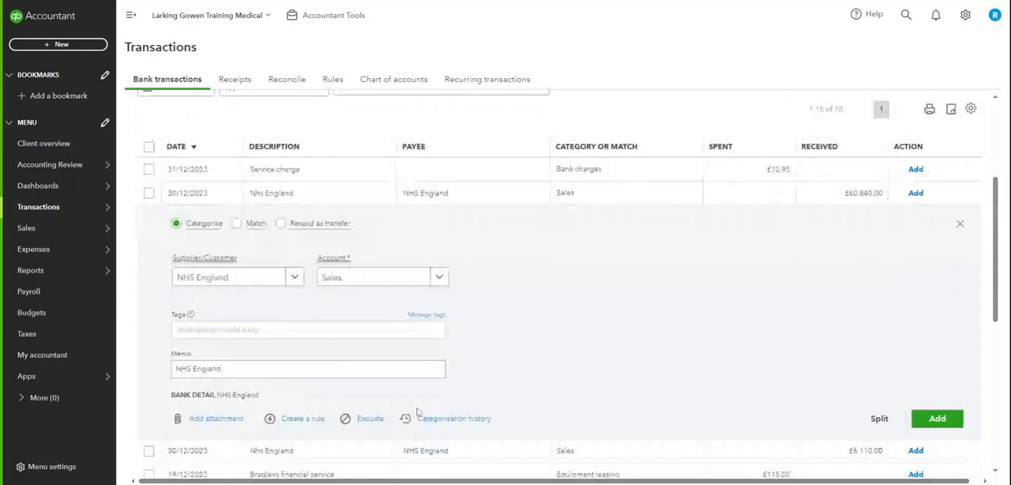
{"action": "left_click", "coordinate": [302, 418]}
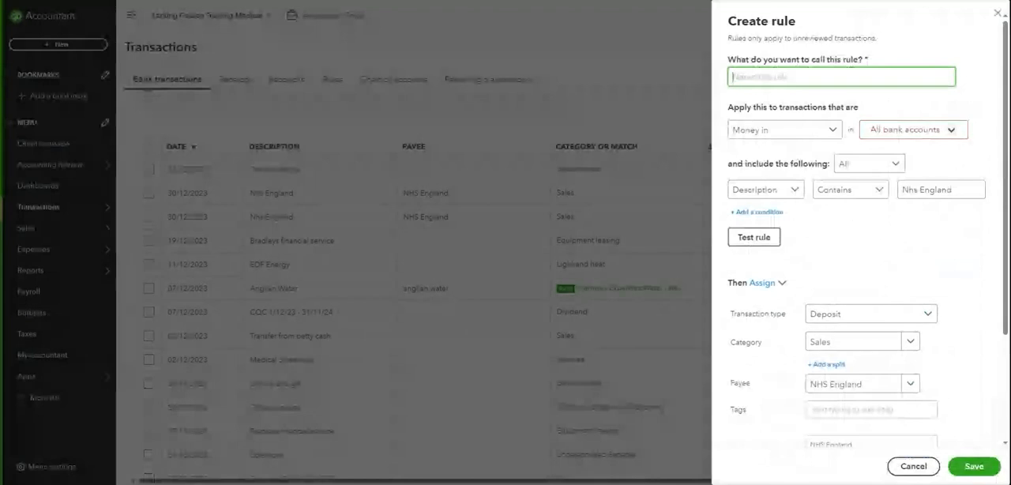
{"action": "type", "text": "GMS Income"}
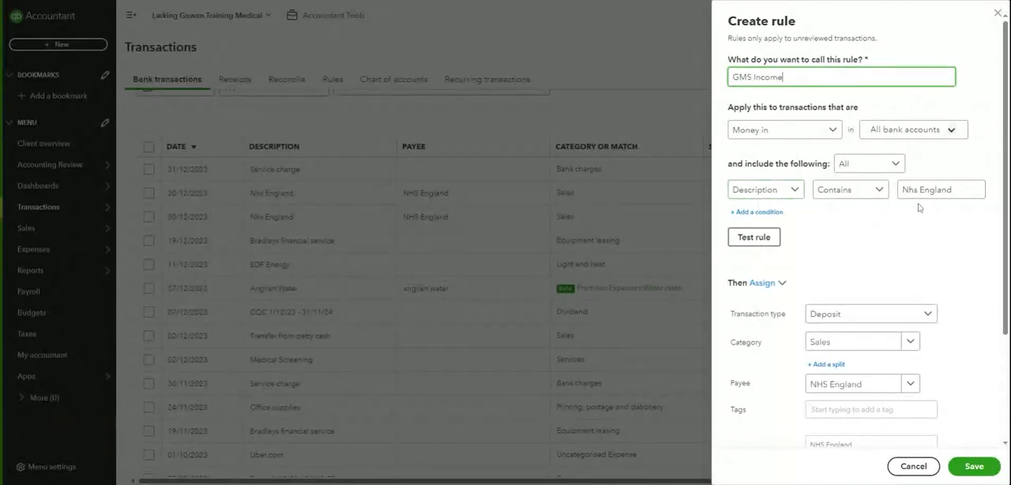
- Assign the GMS statement control account as the rule's category and save the rule
{"action": "left_click_drag", "start_coordinate": [1003, 261], "coordinate": [1008, 313]}
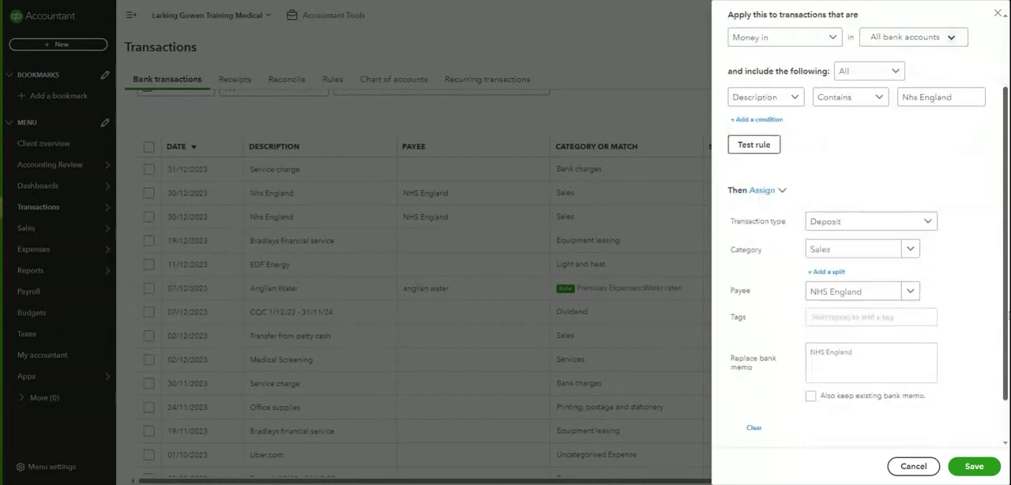
{"action": "left_click", "coordinate": [849, 250]}
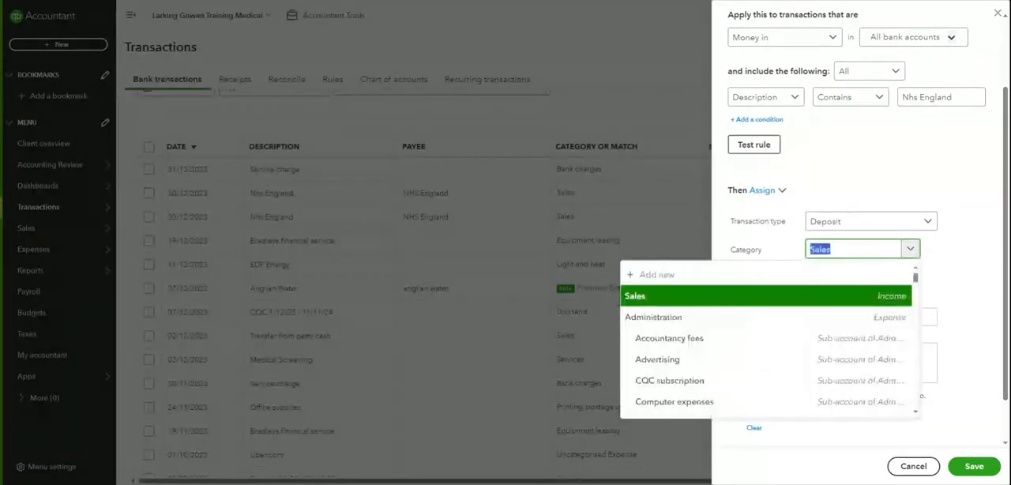
{"action": "type", "text": "gms"}
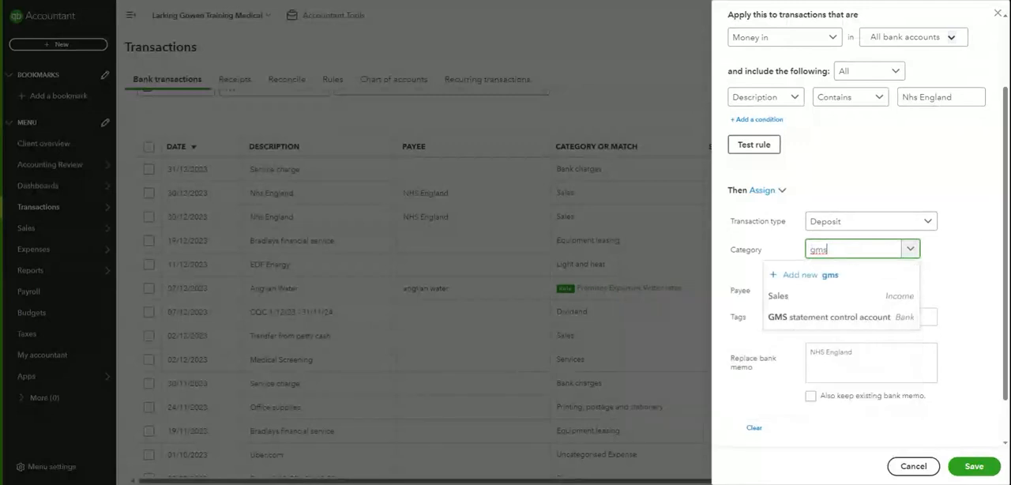
{"action": "left_click", "coordinate": [799, 319]}
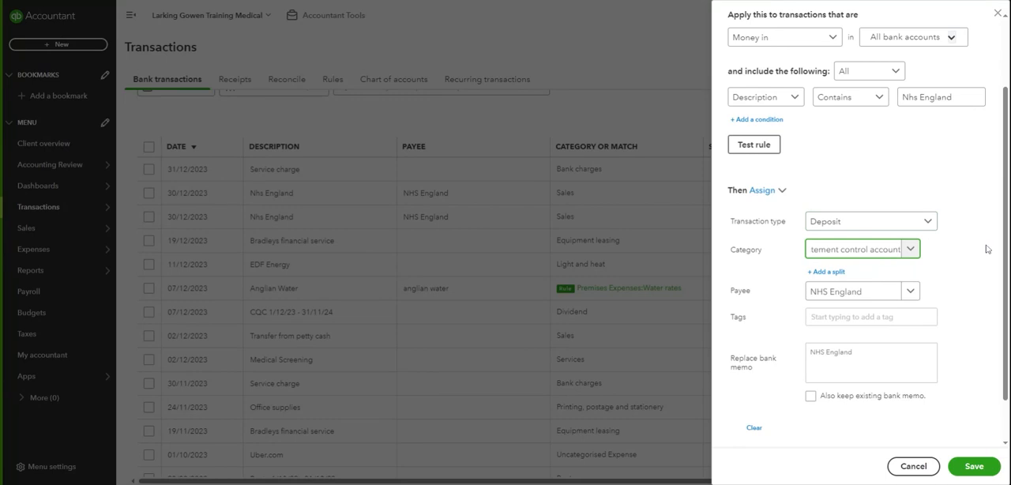
{"action": "left_click_drag", "start_coordinate": [1005, 248], "coordinate": [995, 343]}
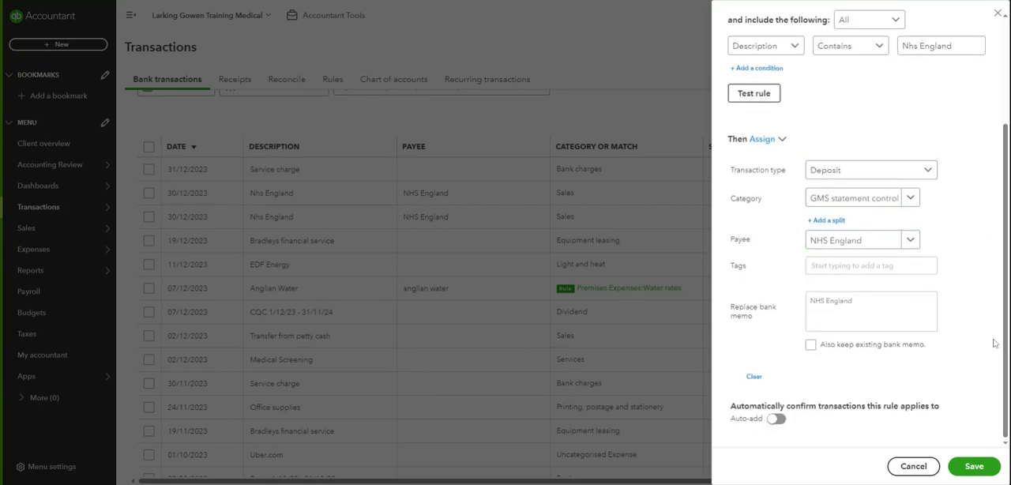
{"action": "left_click", "coordinate": [976, 467]}
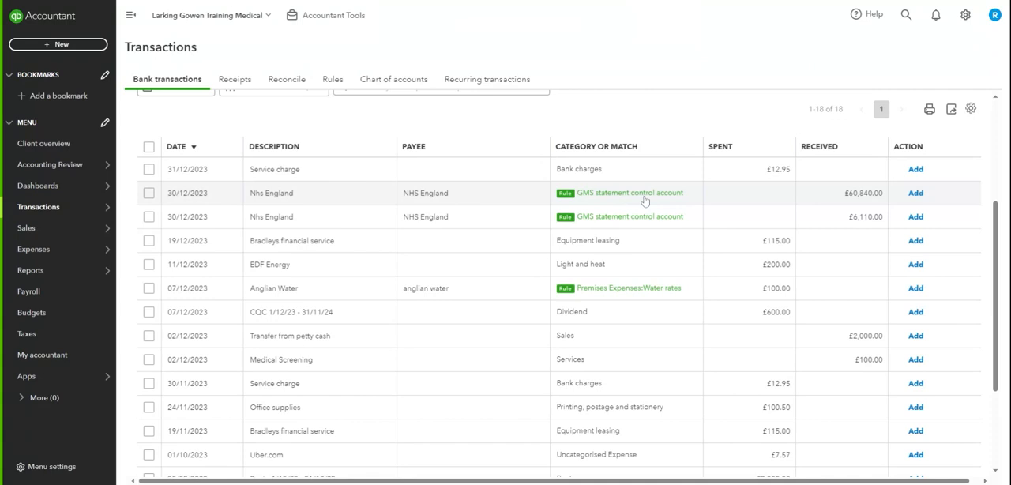
- Add both 30/12/2023 NHS England receipts, £60,840.00 and £6,110.00, to the books
{"action": "left_click", "coordinate": [915, 193]}
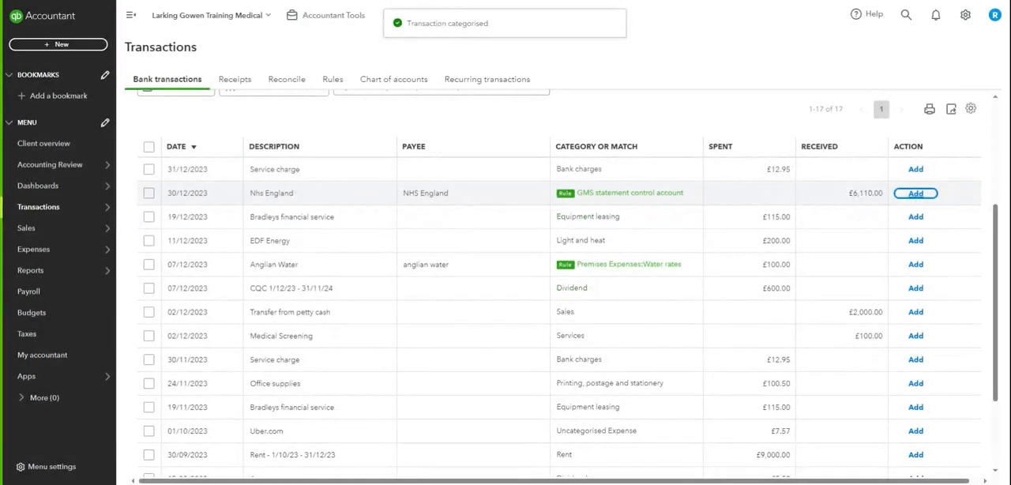
{"action": "left_click", "coordinate": [916, 196]}
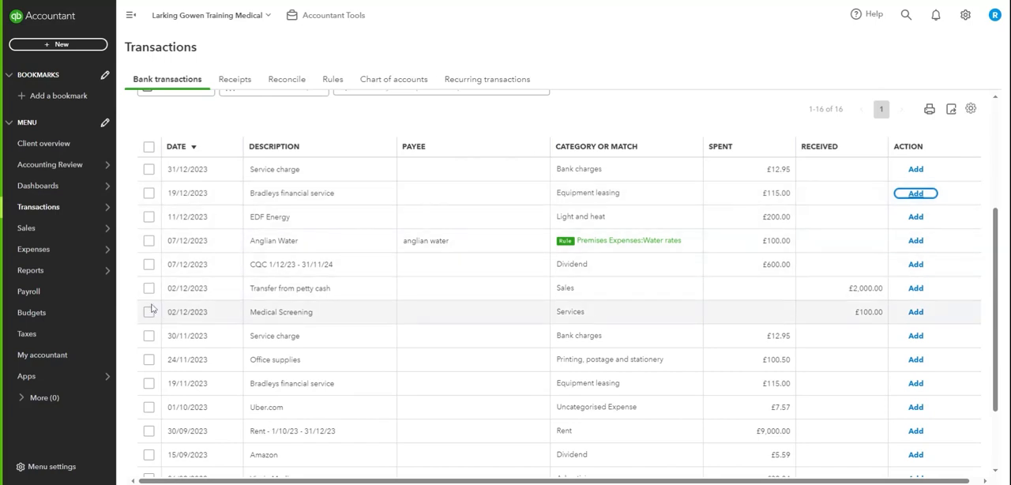
- Open the account history of the GMS statement control account from the chart of accounts and dismiss the introductory tip
{"action": "mouse_move", "coordinate": [58, 206]}
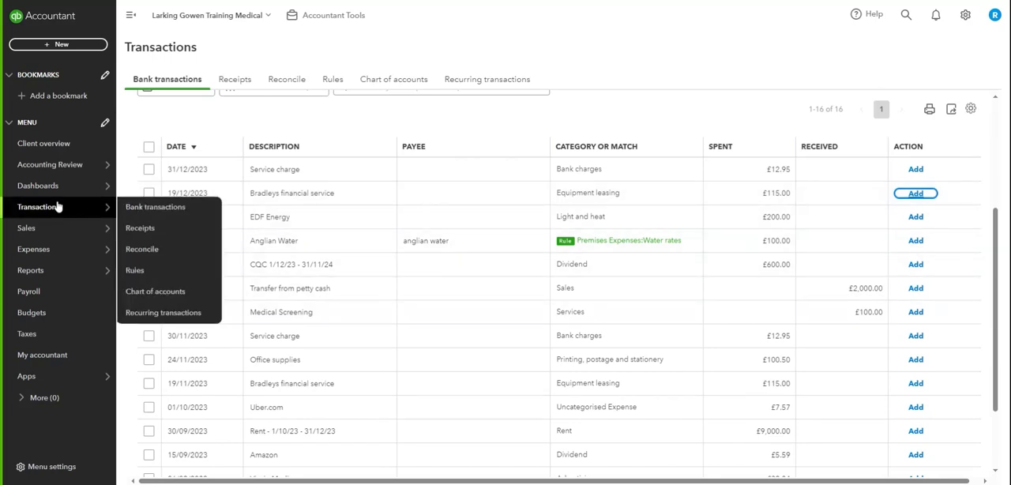
{"action": "left_click", "coordinate": [164, 293]}
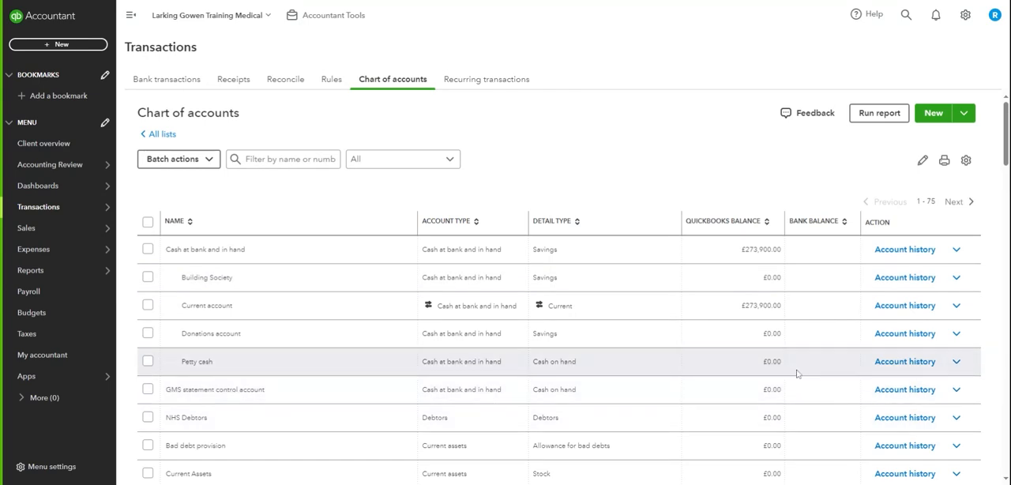
{"action": "left_click", "coordinate": [893, 392]}
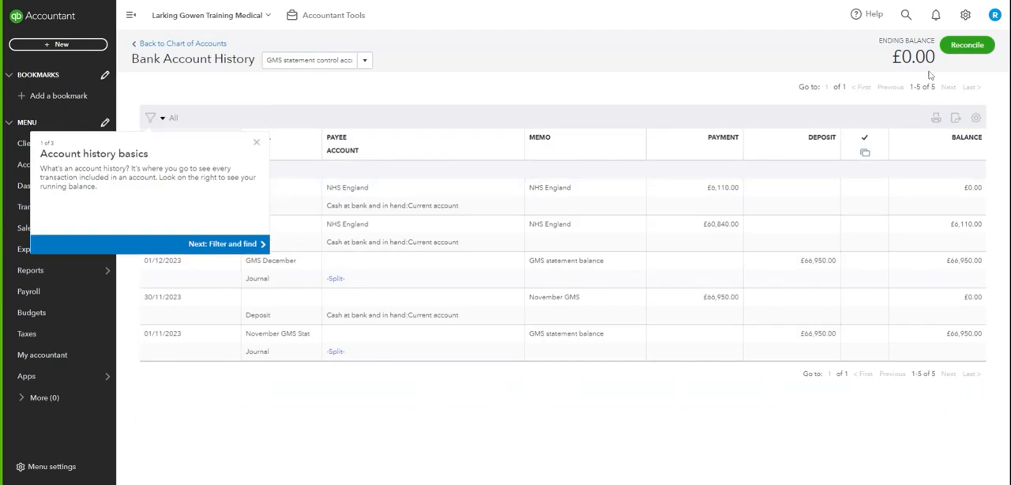
{"action": "left_click", "coordinate": [256, 142]}
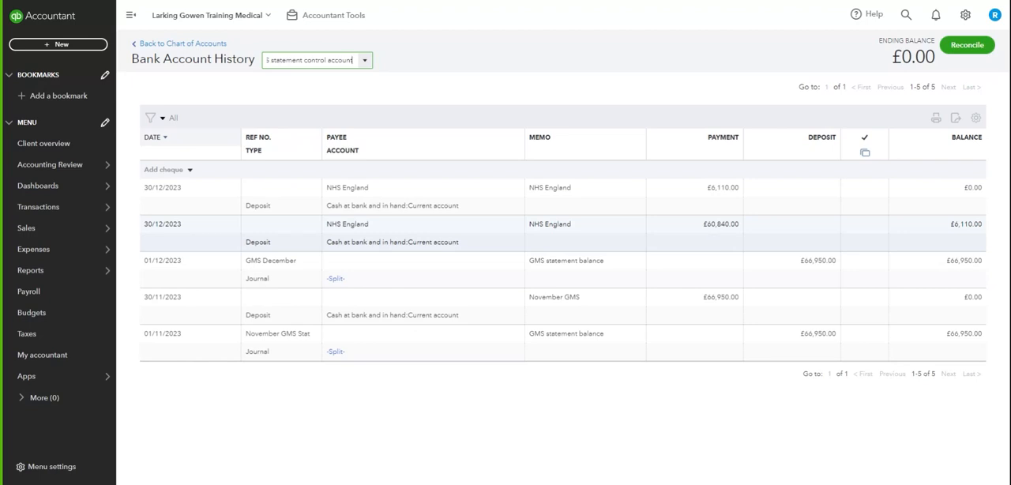
- Start reconciling the GMS statement control account with an ending balance of 0.00 and ending date 31/12/2023
{"action": "left_click", "coordinate": [973, 50]}
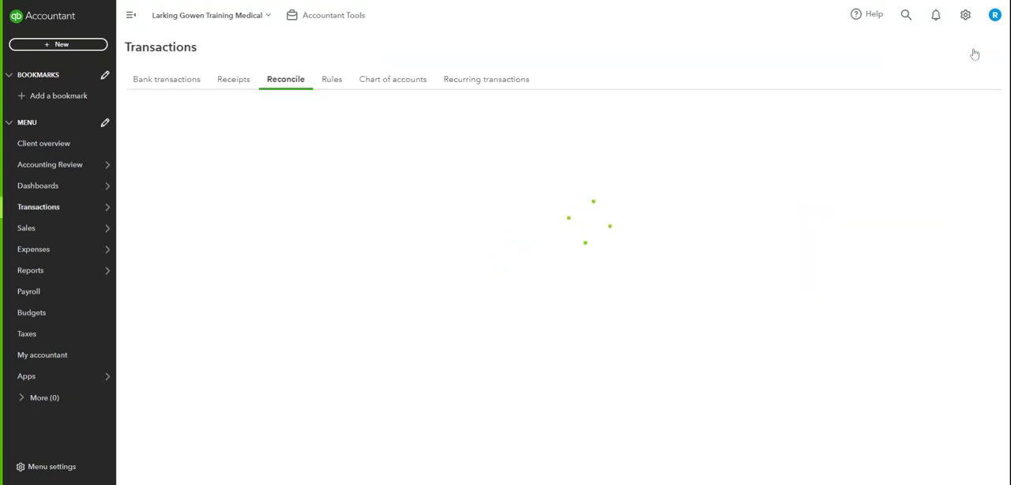
{"action": "type", "text": "0"}
{"action": "left_click", "coordinate": [356, 272]}
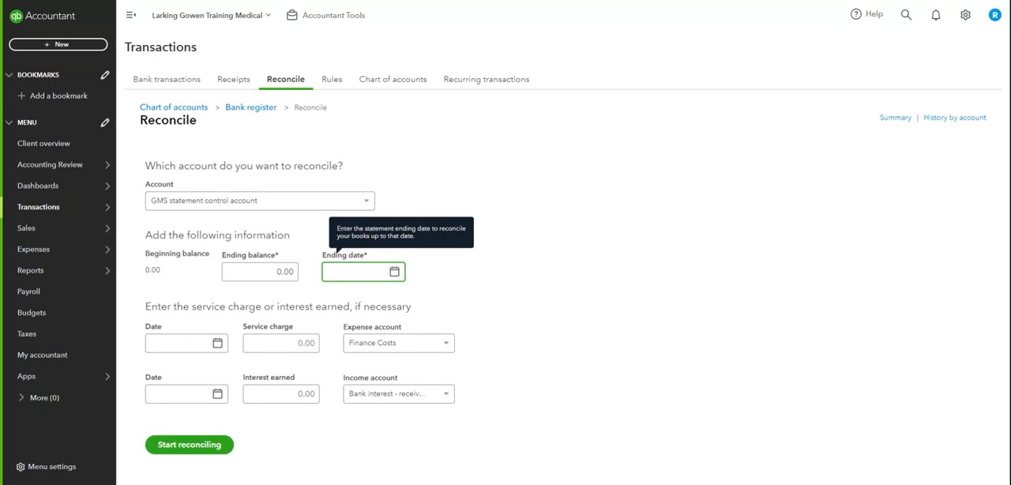
{"action": "type", "text": "31/12/"}
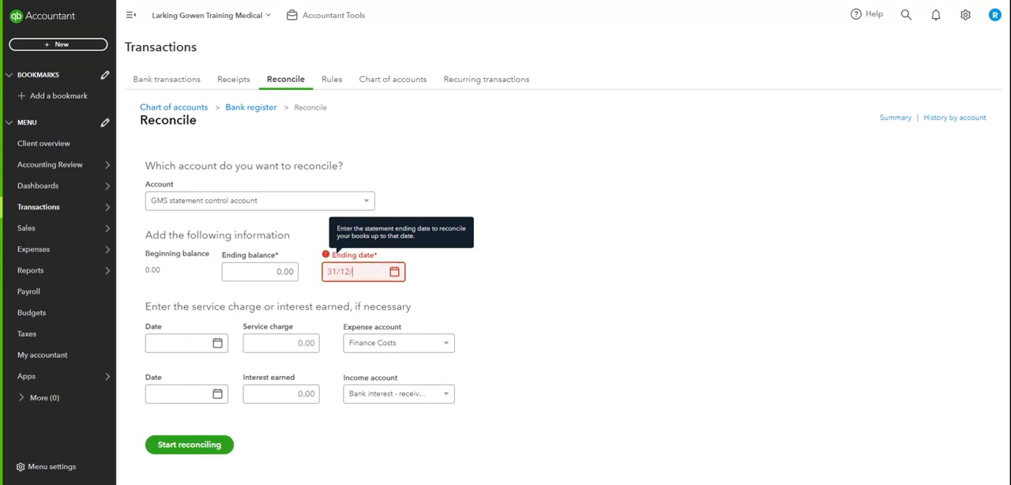
{"action": "type", "text": "2023"}
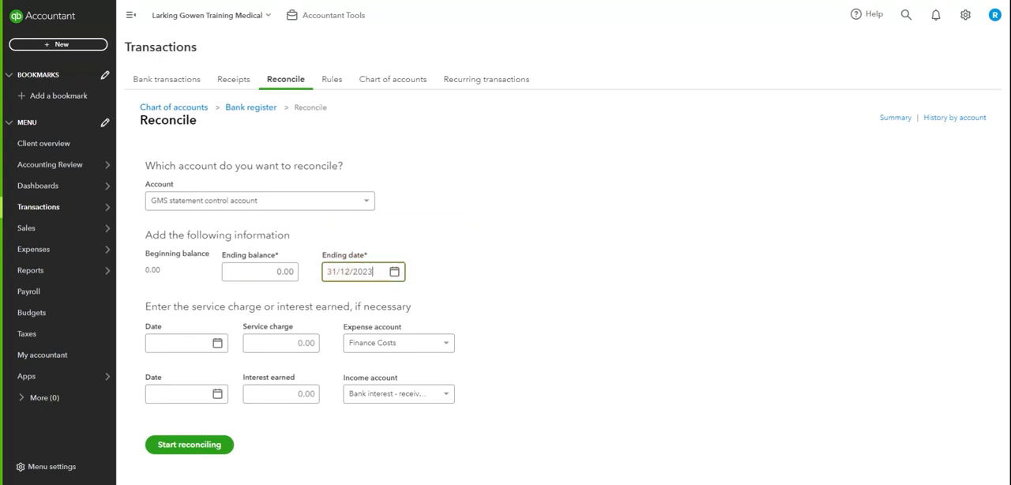
{"action": "left_click", "coordinate": [188, 445]}
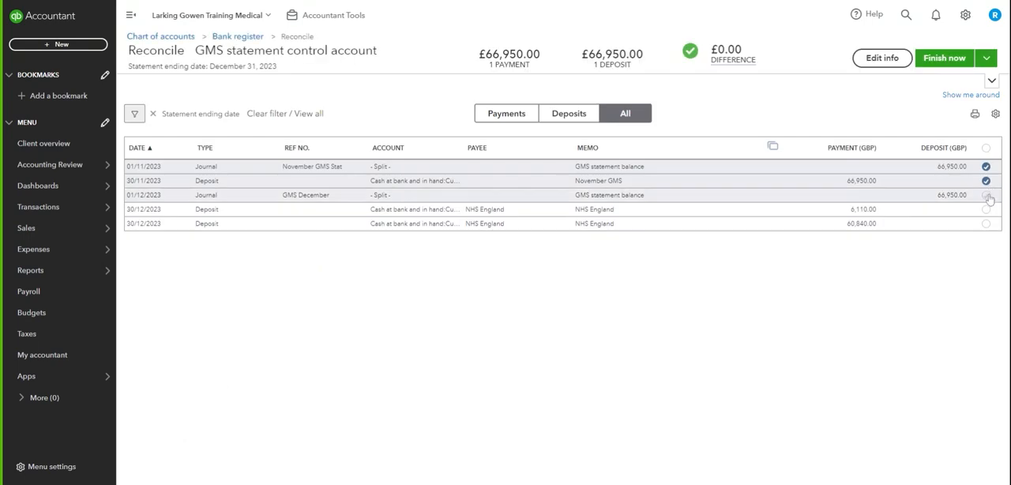
- Mark the GMS December journal and the £60,840.00 NHS England deposit as reconciled
{"action": "left_click", "coordinate": [986, 197]}
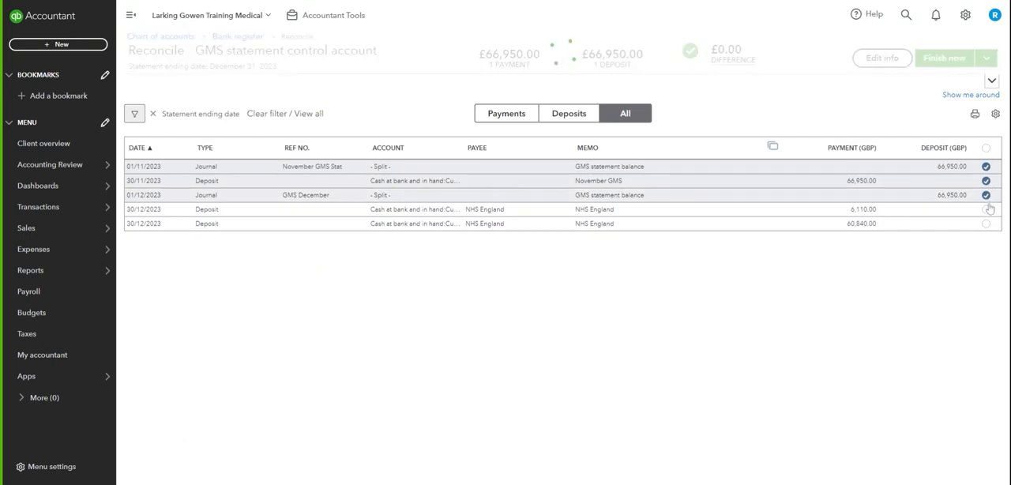
{"action": "left_click", "coordinate": [986, 223]}
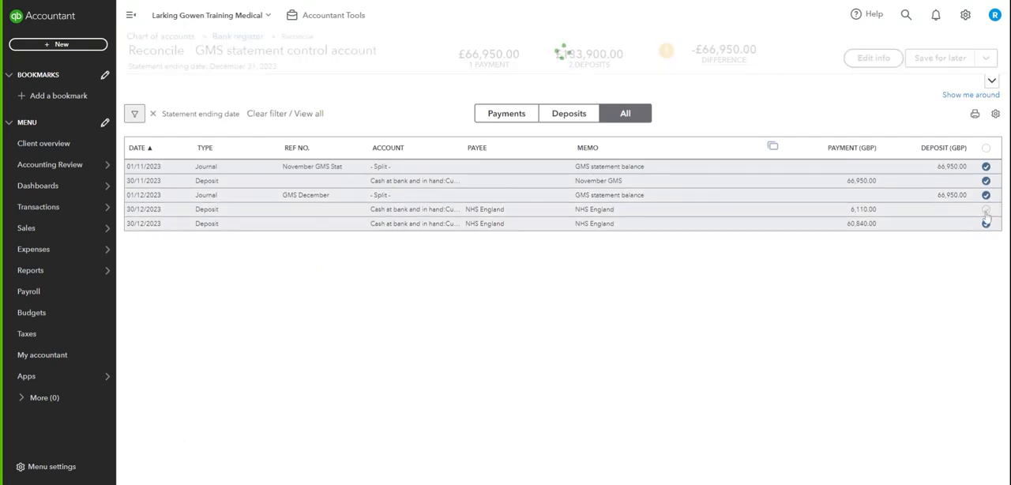